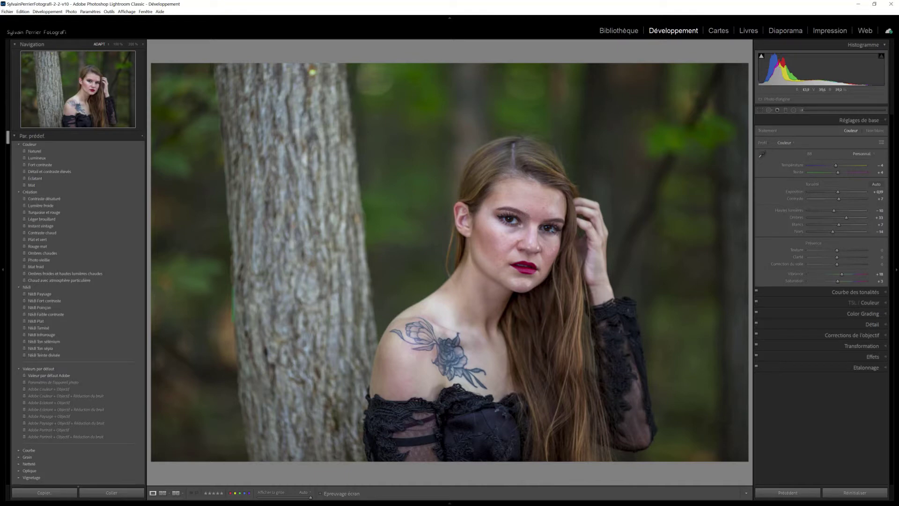
# Step: Inspect the face at 100%, then send the portrait via Modifier dans to Adobe Photoshop 2021
pyautogui.click(539, 219)
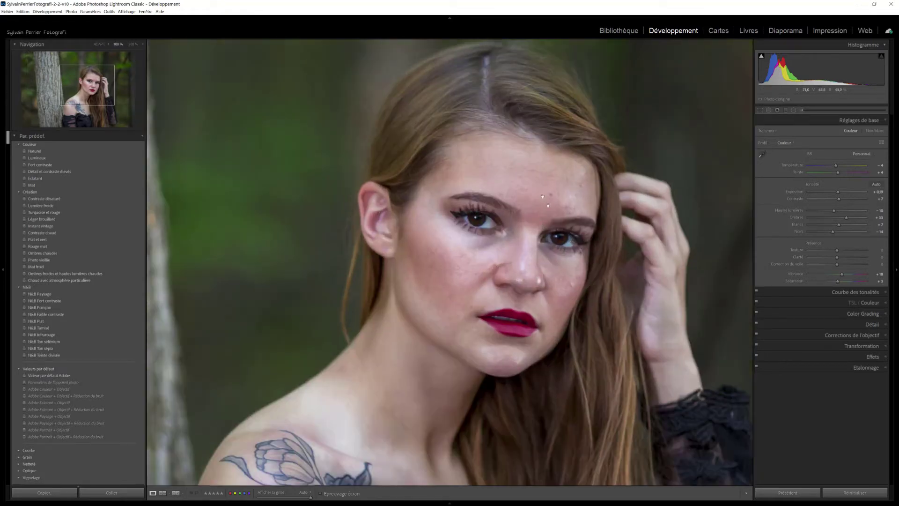
pyautogui.click(538, 227)
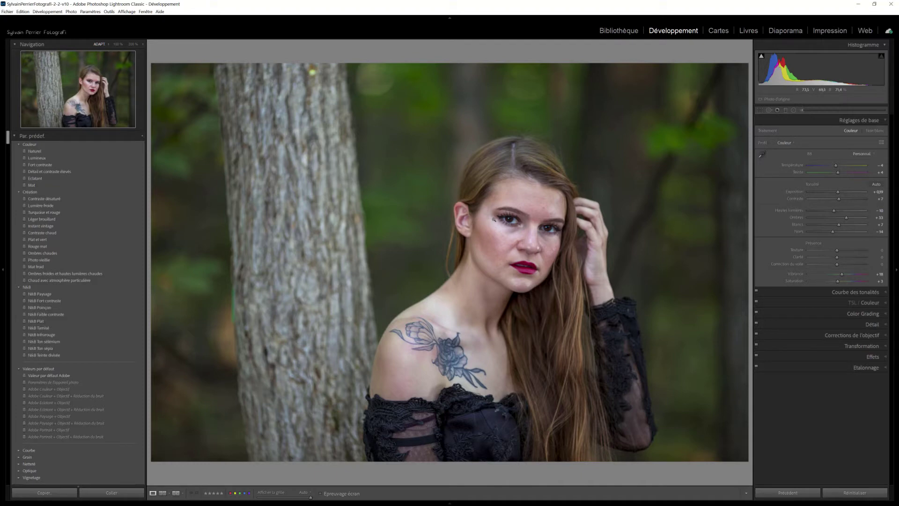
pyautogui.rightClick(496, 219)
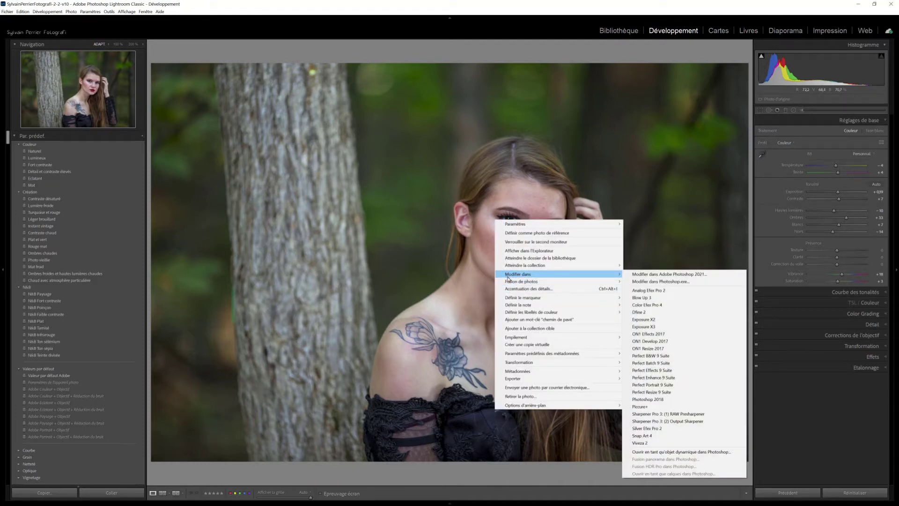
pyautogui.moveTo(555, 274)
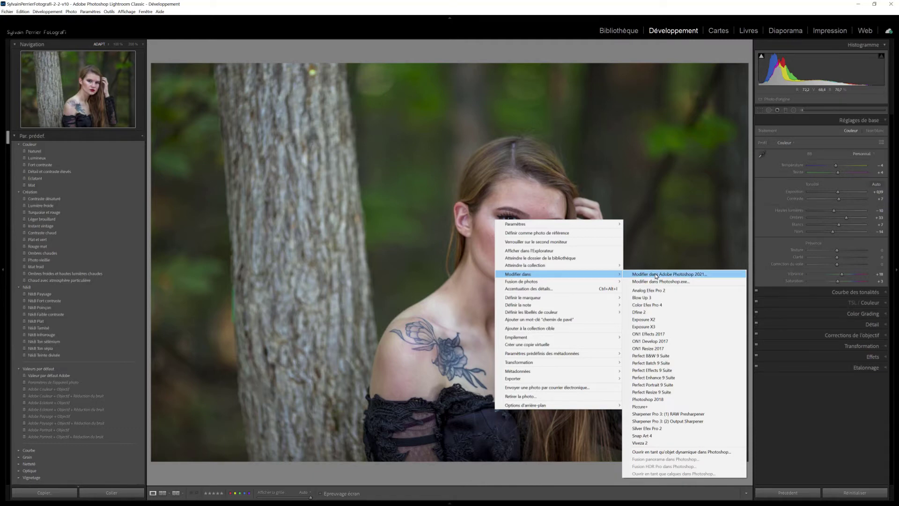
pyautogui.click(655, 275)
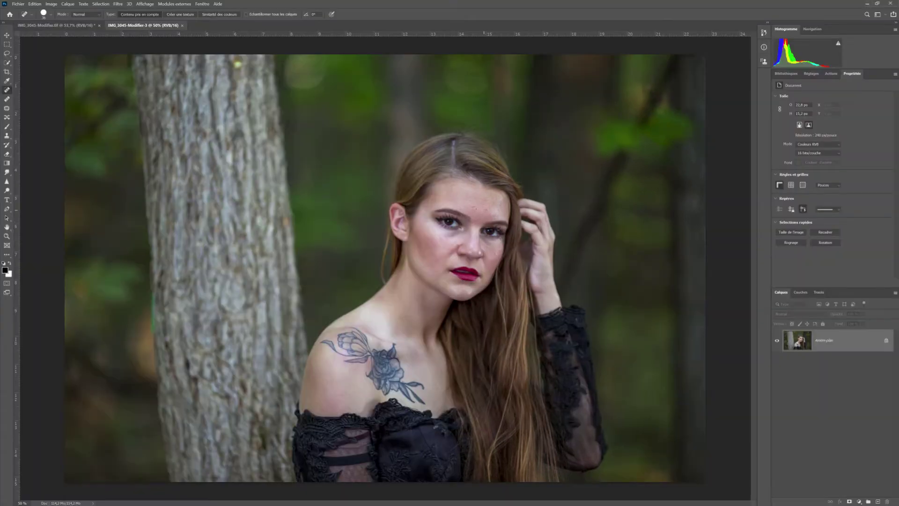
# Step: Heal the forehead mole, the cheek blemish and the nose piercing with the Spot Healing Brush
pyautogui.scroll(1, 478, 211)
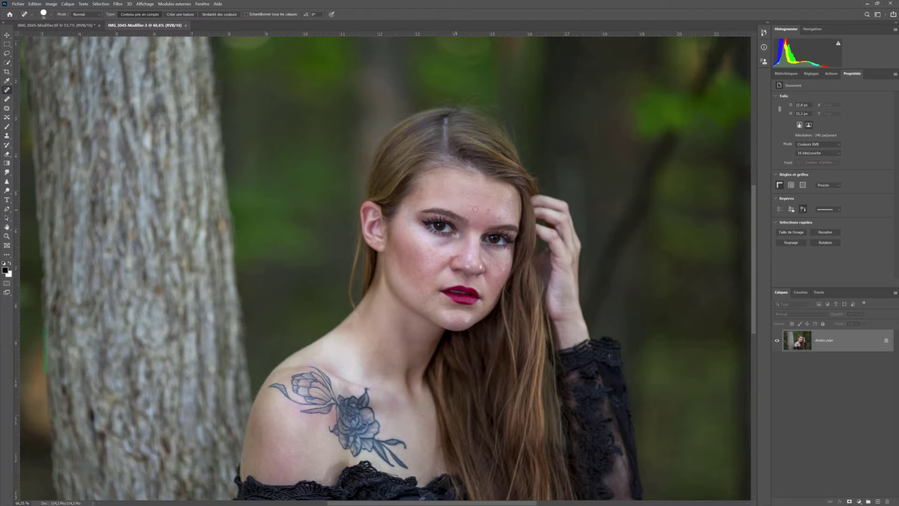
pyautogui.click(489, 209)
pyautogui.click(501, 270)
pyautogui.click(469, 266)
pyautogui.moveTo(471, 255); pyautogui.dragTo(467, 265)
# Step: Heal the remaining small spots across the forehead
pyautogui.moveTo(475, 193); pyautogui.dragTo(454, 188)
pyautogui.click(445, 186)
pyautogui.keyDown('alt'); pyautogui.scroll(-1, 459, 150); pyautogui.keyUp('alt')
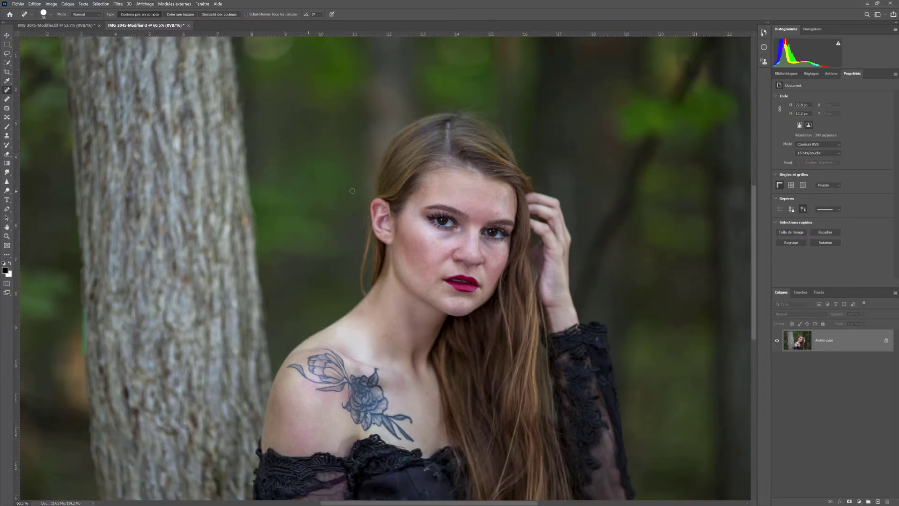
pyautogui.keyDown('alt'); pyautogui.scroll(2, 352, 191); pyautogui.keyUp('alt')
pyautogui.keyDown('alt'); pyautogui.scroll(1, 352, 190); pyautogui.keyUp('alt')
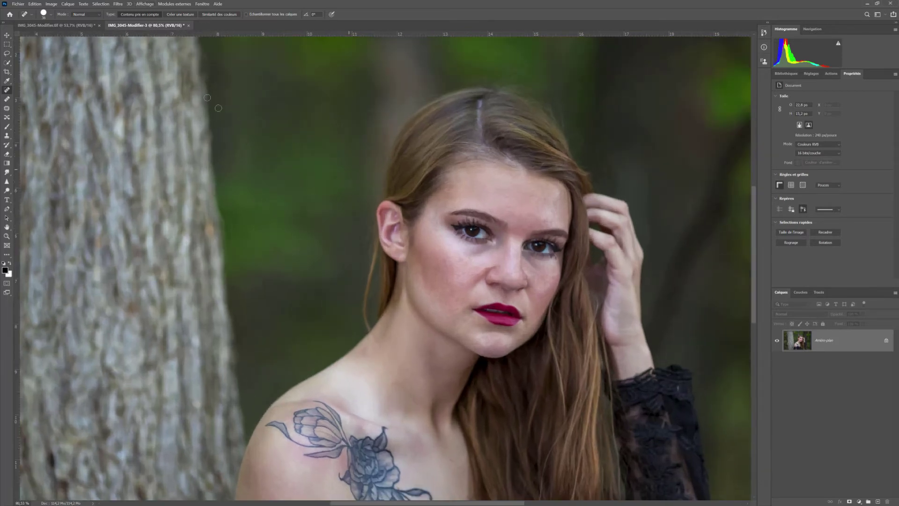
# Step: Apply Neural Filters Lissage de la peau with higher Smoothness and lower Blur, output to Nouveau calque
pyautogui.click(118, 4)
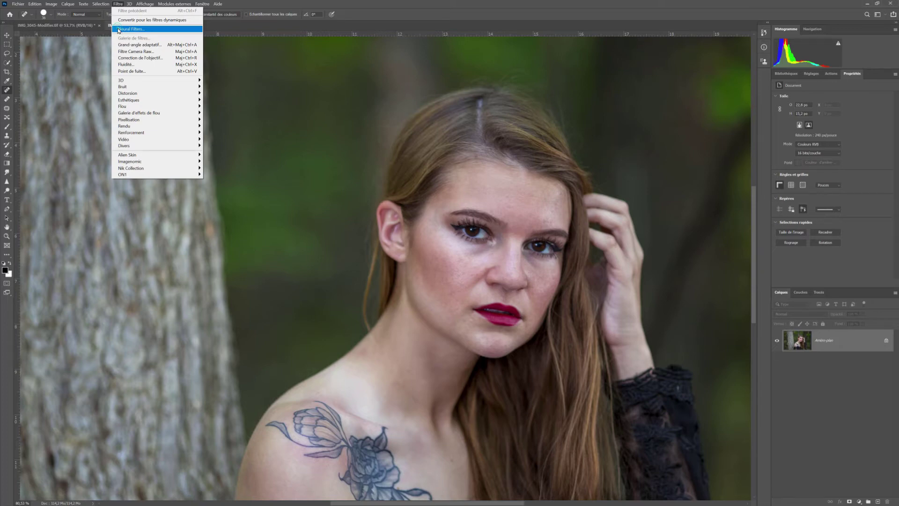
pyautogui.click(119, 30)
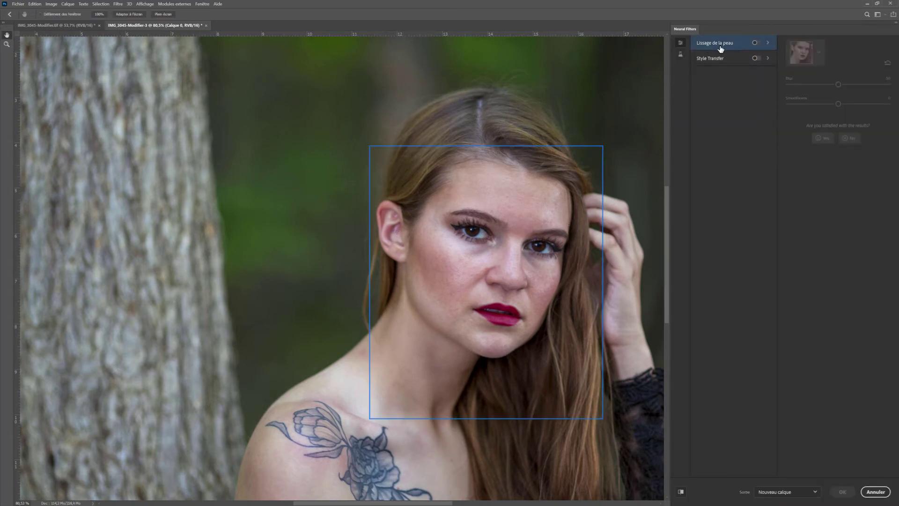
pyautogui.click(756, 43)
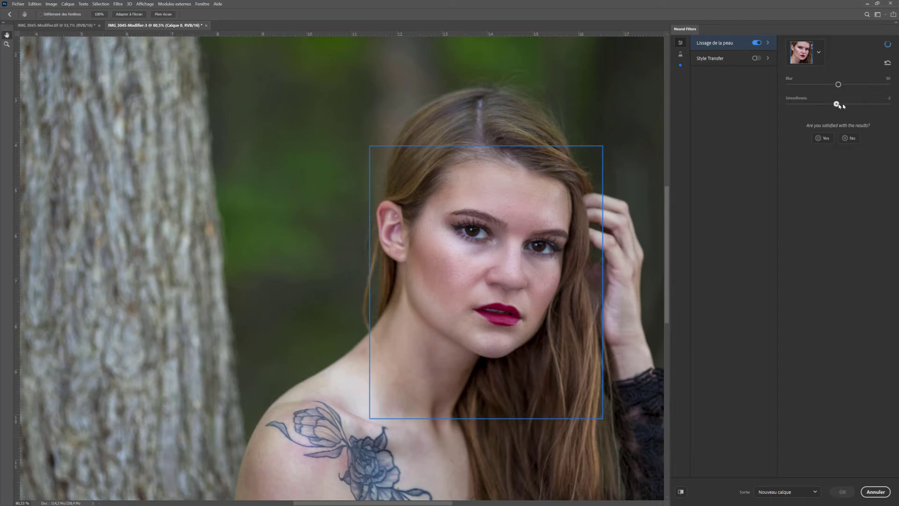
pyautogui.moveTo(838, 103)
pyautogui.mouseDown()
pyautogui.moveTo(864, 104)
pyautogui.moveTo(838, 104)
pyautogui.mouseUp()
pyautogui.moveTo(838, 84)
pyautogui.mouseDown()
pyautogui.moveTo(809, 84)
pyautogui.moveTo(838, 84)
pyautogui.mouseUp()
pyautogui.click(817, 495)
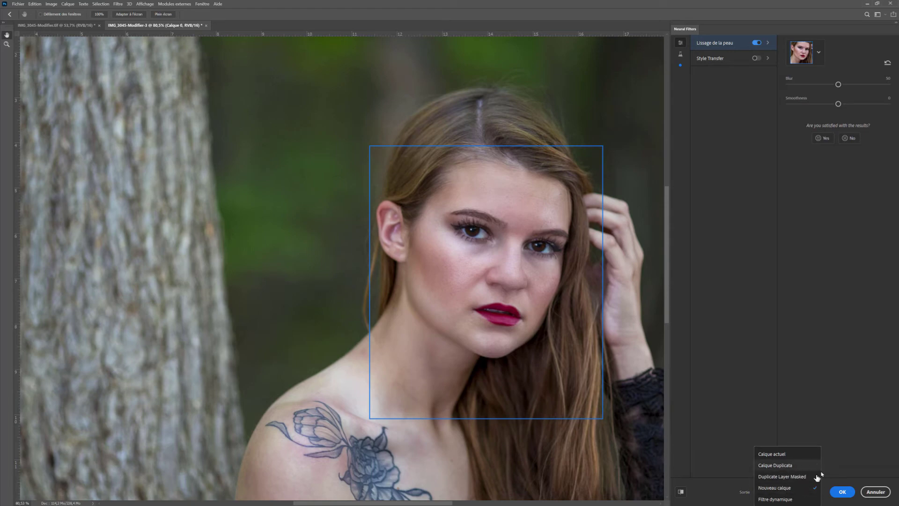
pyautogui.click(846, 429)
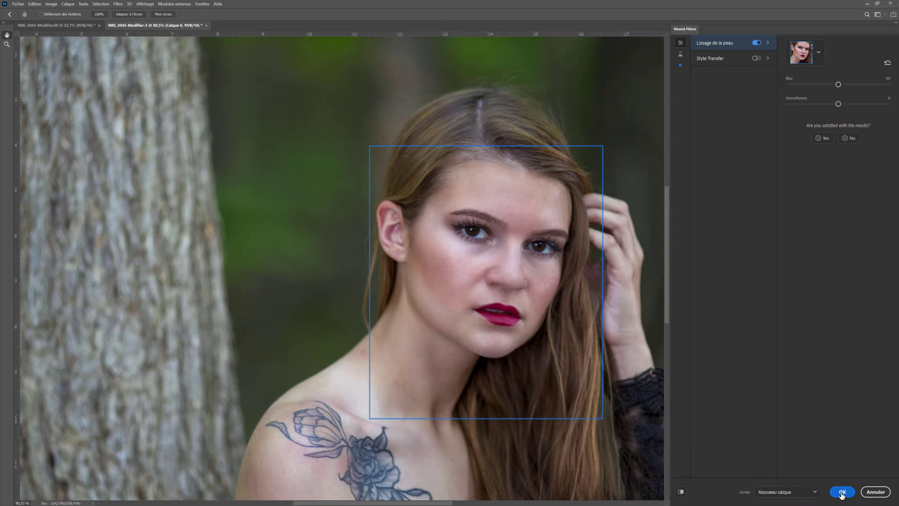
pyautogui.click(841, 492)
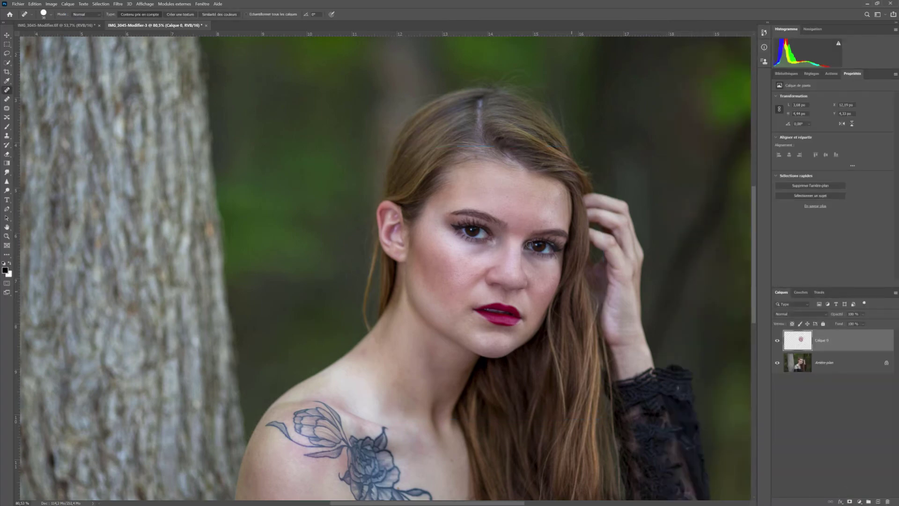
# Step: Lower the smoothed layer Calque 0 to 40% opacity in the Layers panel
pyautogui.click(863, 324)
pyautogui.moveTo(875, 323)
pyautogui.mouseDown()
pyautogui.moveTo(856, 323)
pyautogui.moveTo(880, 323)
pyautogui.mouseUp()
pyautogui.press('b')
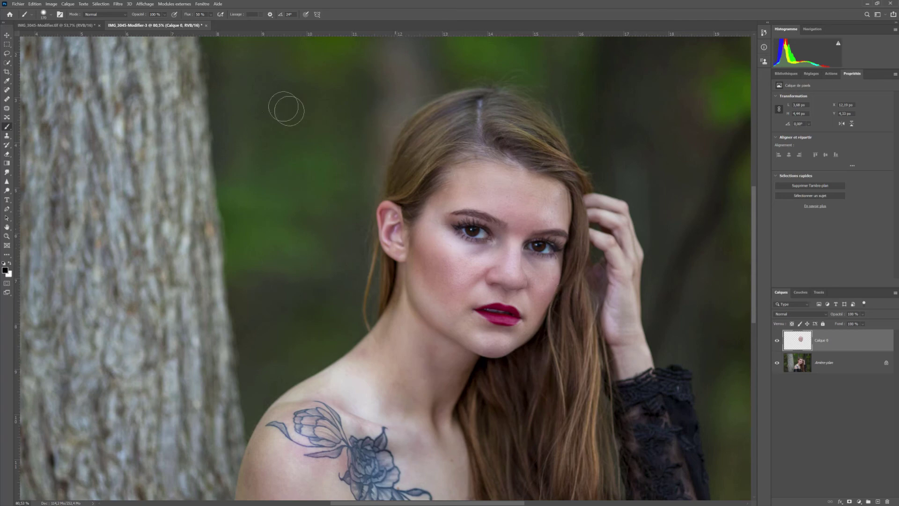
# Step: Close the document and save the changes (Oui) so it returns to Lightroom
pyautogui.click(17, 4)
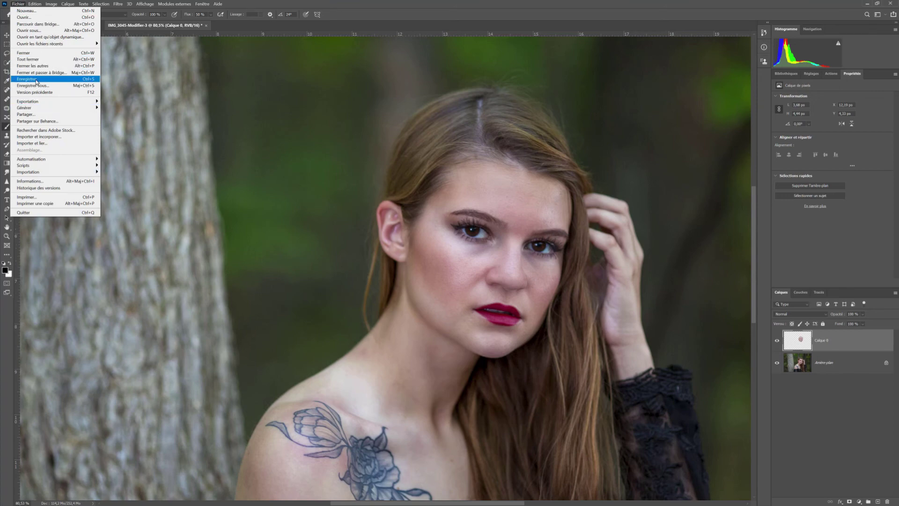
pyautogui.click(242, 28)
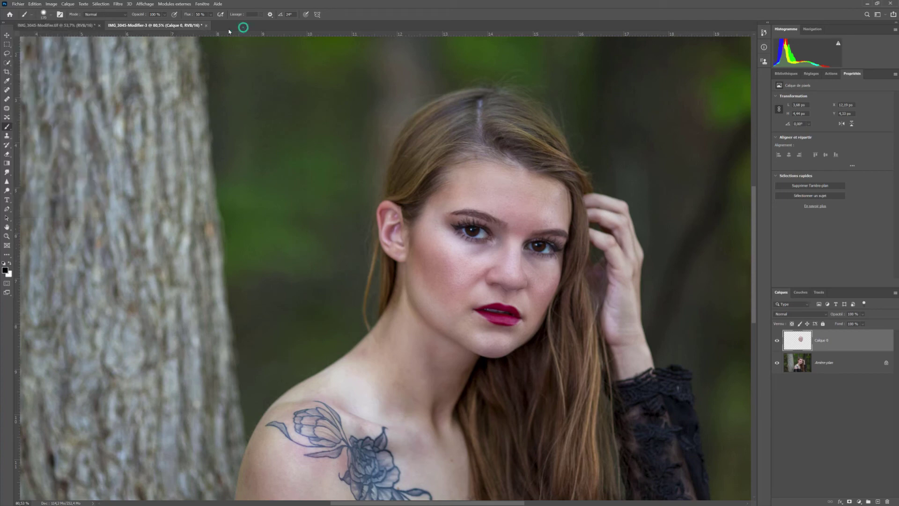
pyautogui.click(205, 26)
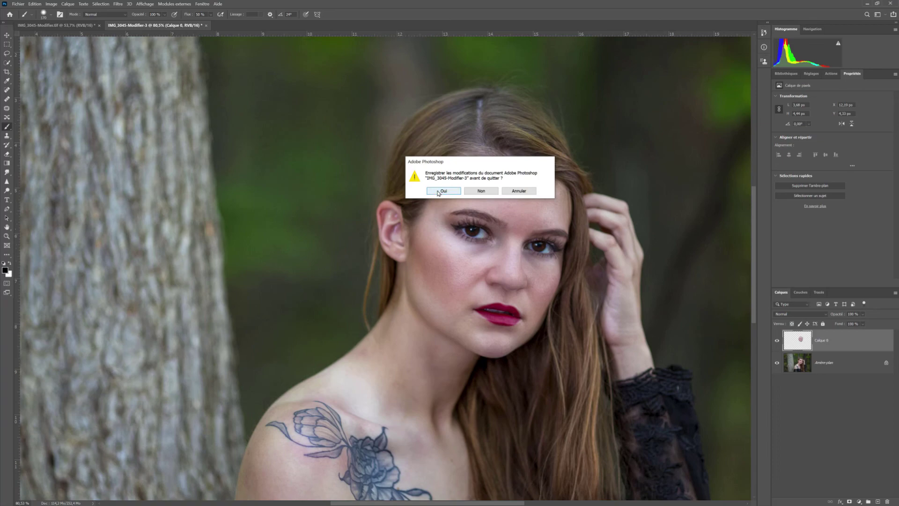
pyautogui.click(437, 191)
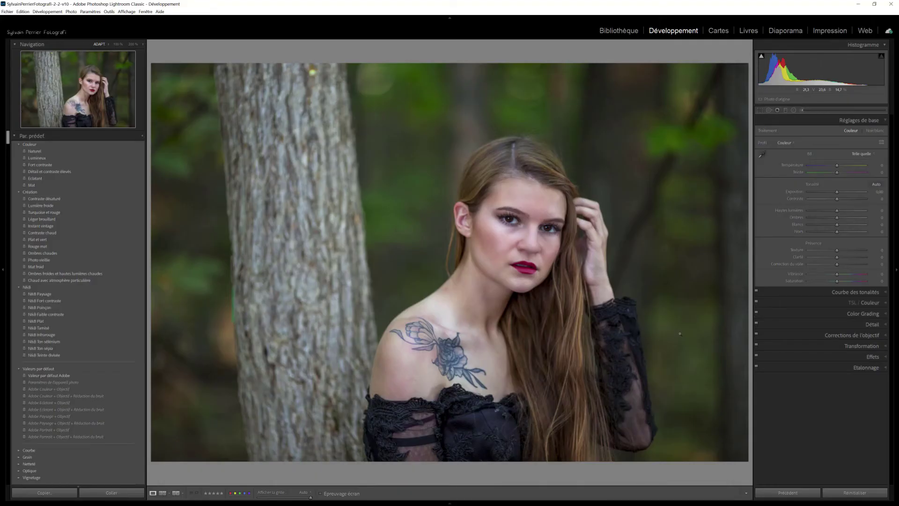